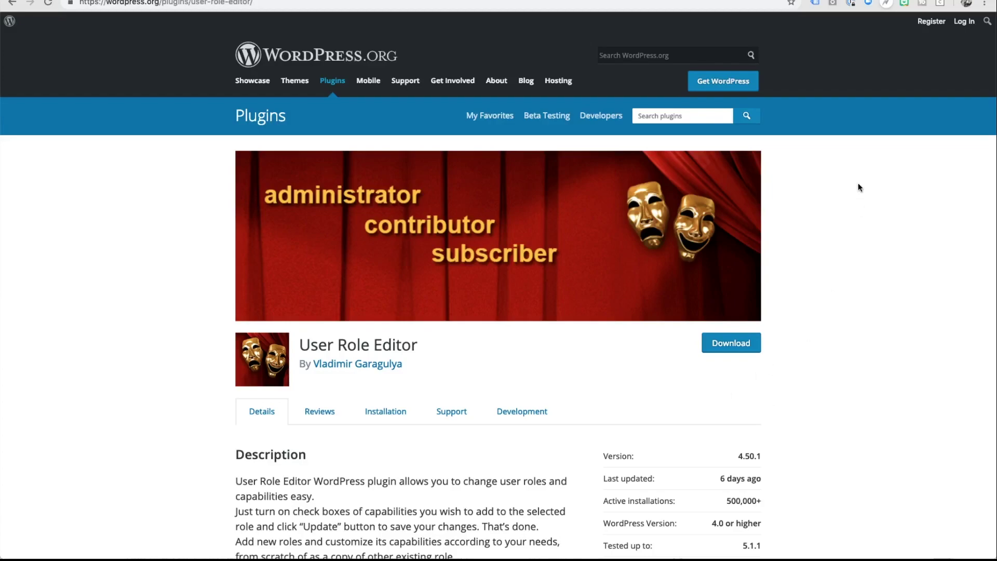
{"action": "scroll", "coordinate": [578, 423], "scroll_direction": "down", "scroll_amount": 3}
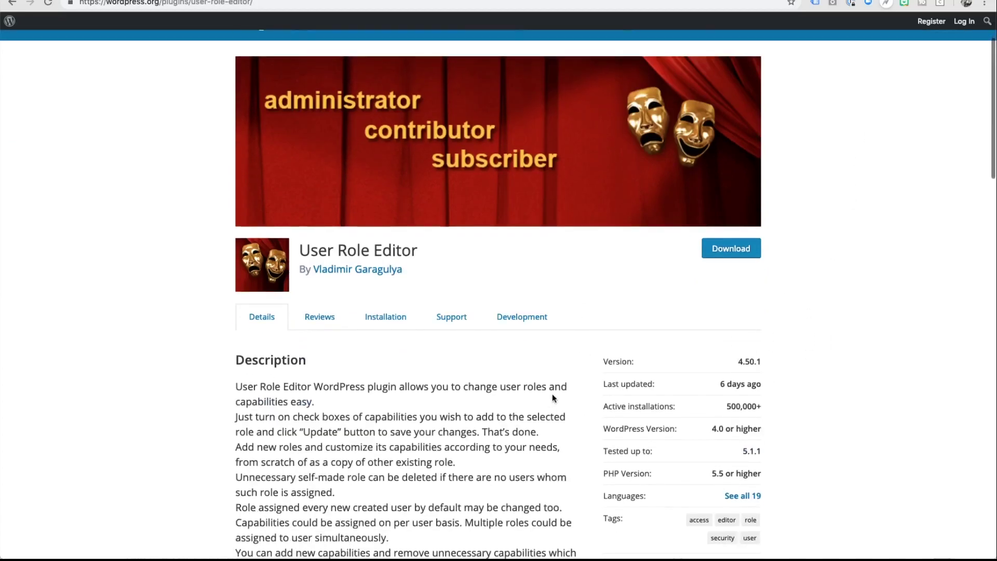
{"action": "scroll", "coordinate": [553, 395], "scroll_direction": "down", "scroll_amount": 4}
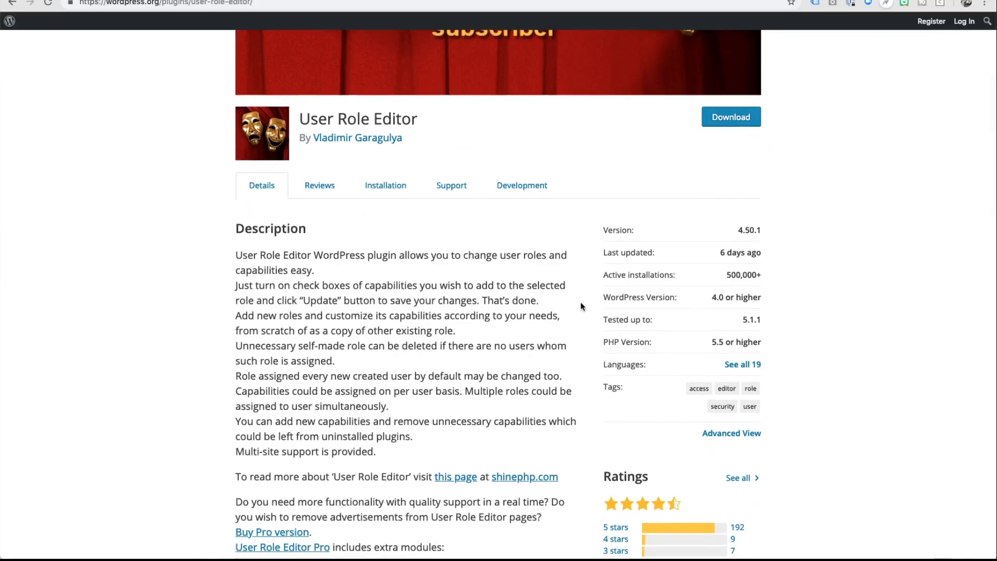
{"action": "scroll", "coordinate": [547, 291], "scroll_direction": "down", "scroll_amount": 6}
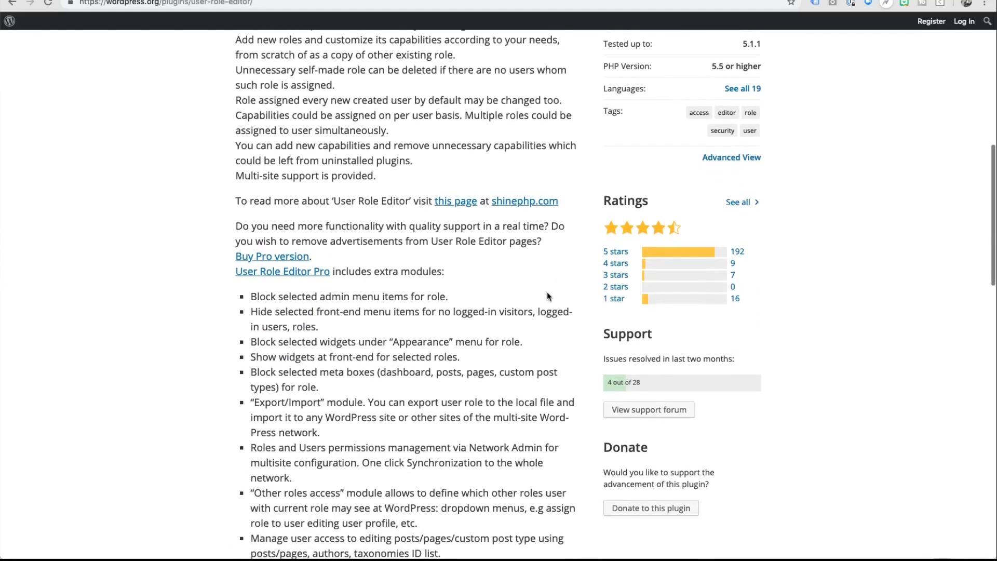
{"action": "scroll", "coordinate": [547, 292], "scroll_direction": "up", "scroll_amount": 6}
{"action": "scroll", "coordinate": [548, 292], "scroll_direction": "up", "scroll_amount": 2}
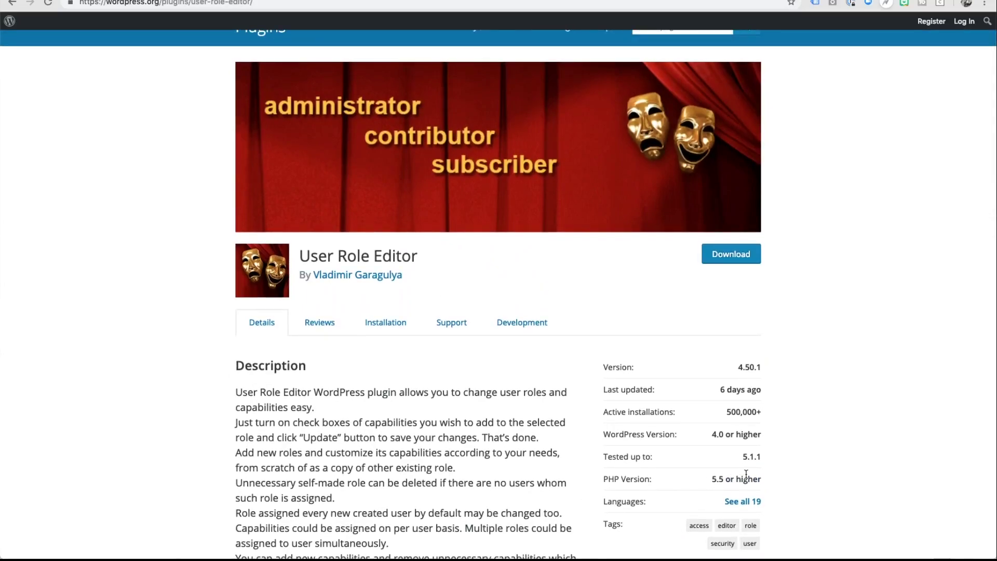
{"action": "triple_click", "coordinate": [734, 389]}
{"action": "left_click", "coordinate": [734, 390]}
- Search the plugin directory for 'user role editor', then install and activate User Role Editor
{"action": "key", "text": "ctrl+Tab"}
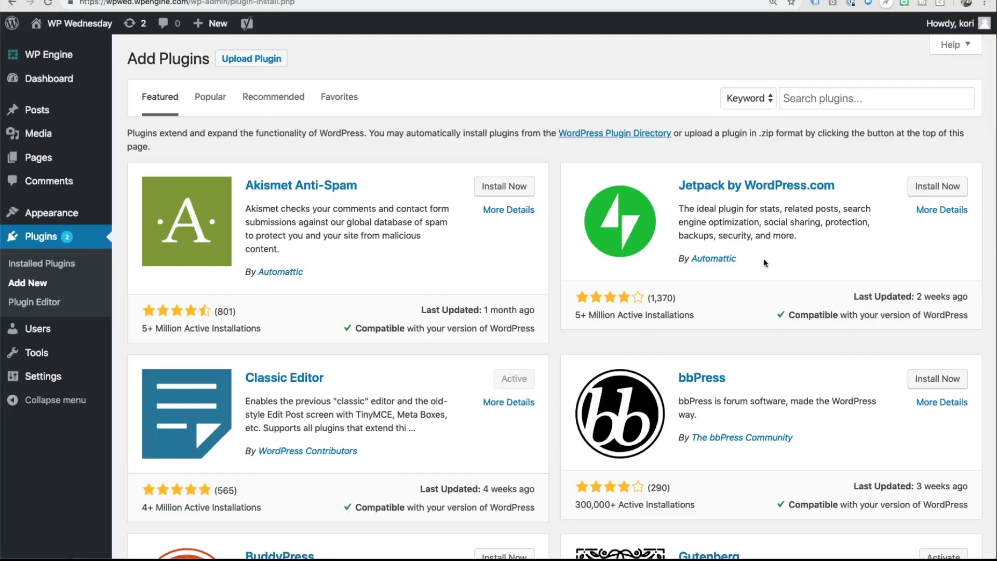
{"action": "left_click", "coordinate": [823, 107]}
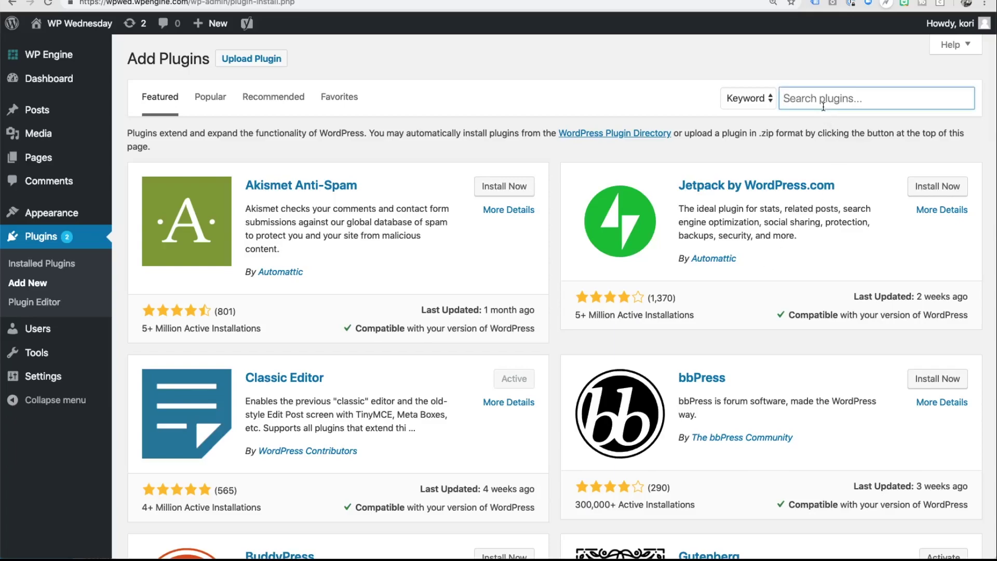
{"action": "type", "text": "user role edi"}
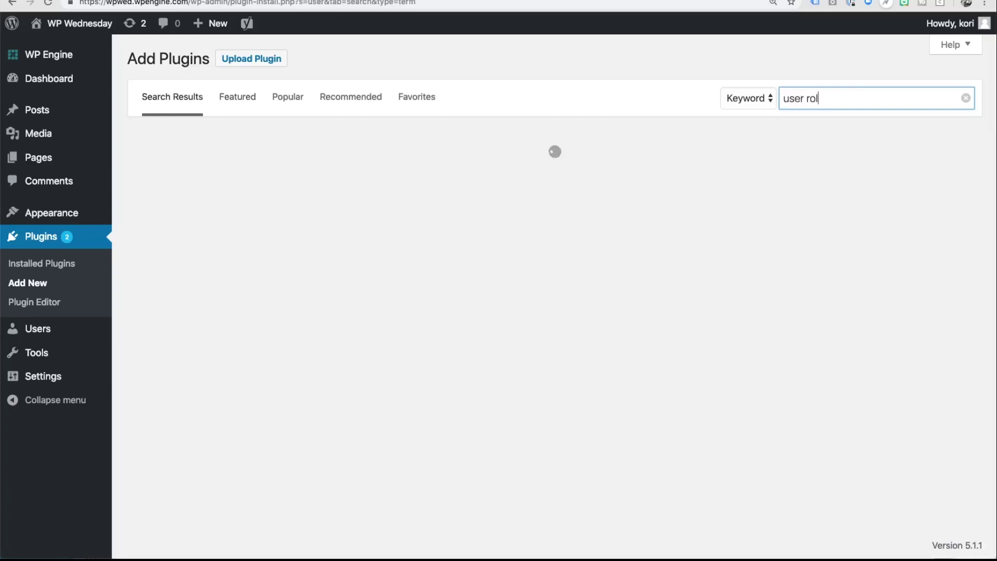
{"action": "type", "text": "tor"}
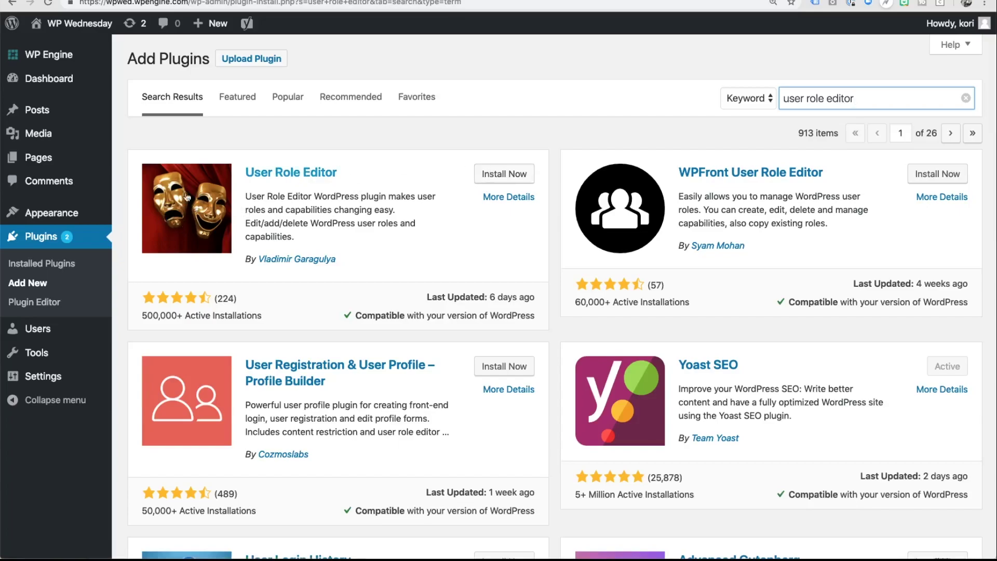
{"action": "left_click", "coordinate": [506, 179]}
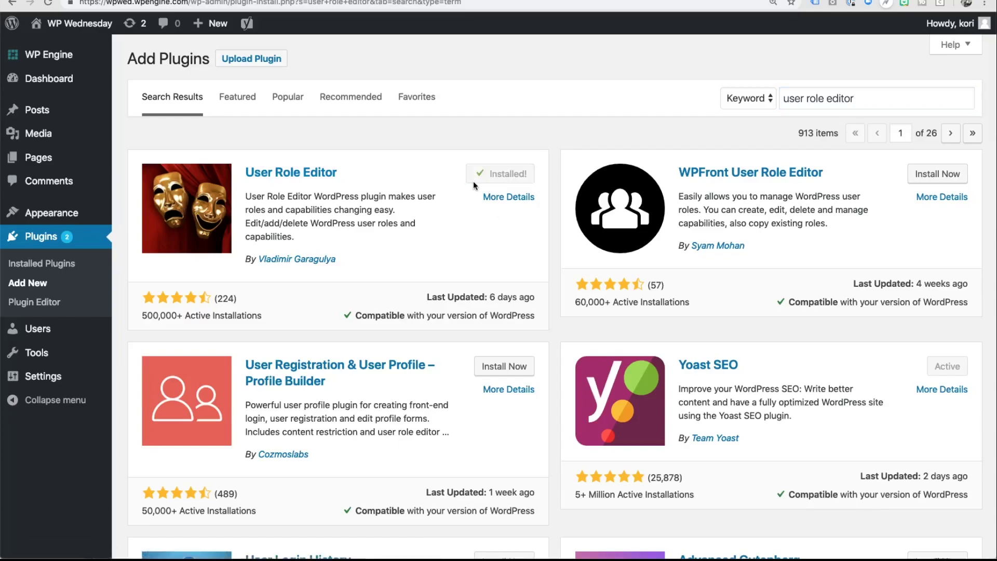
{"action": "left_click", "coordinate": [503, 176]}
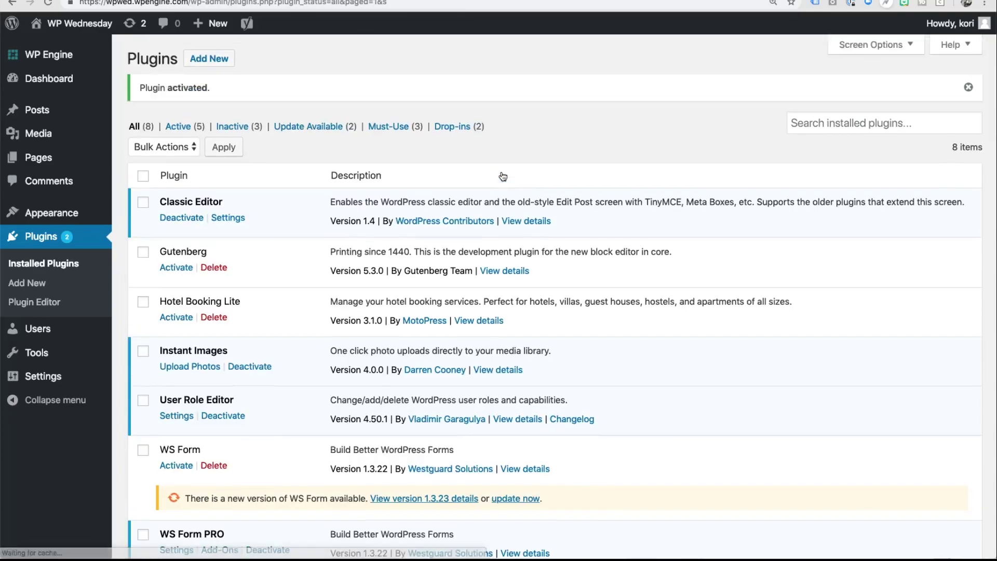
- Follow the Settings link under User Role Editor on the Installed Plugins list
{"action": "left_click", "coordinate": [181, 417]}
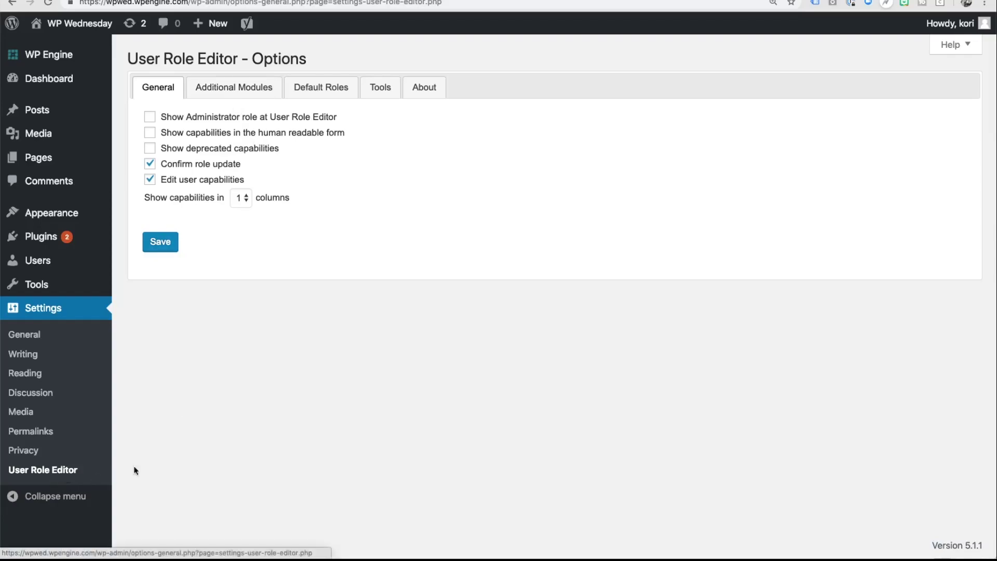
- Browse the Additional Modules, Default Roles, Tools, About and General option tabs
{"action": "left_click", "coordinate": [215, 98]}
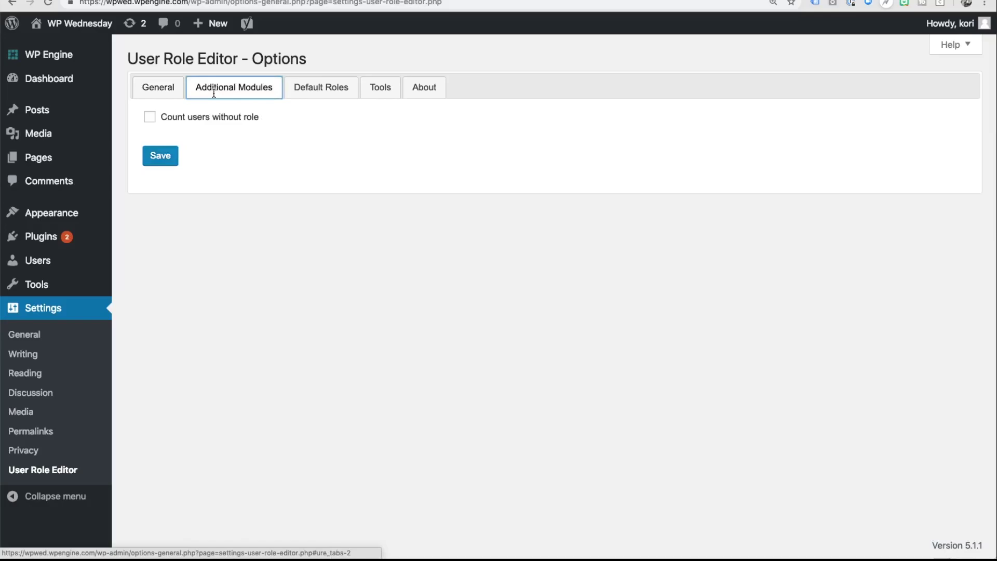
{"action": "left_click", "coordinate": [309, 97]}
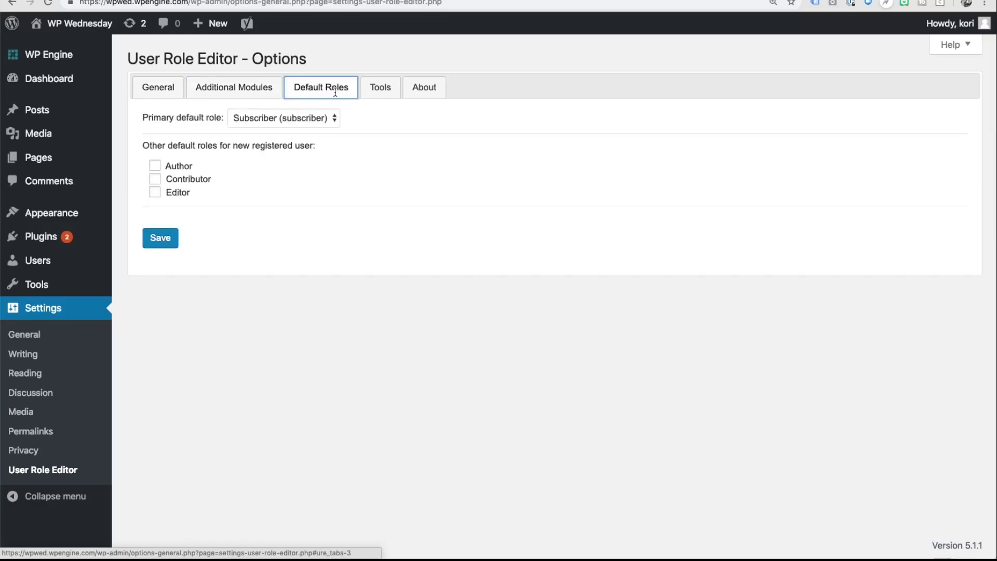
{"action": "left_click", "coordinate": [378, 90]}
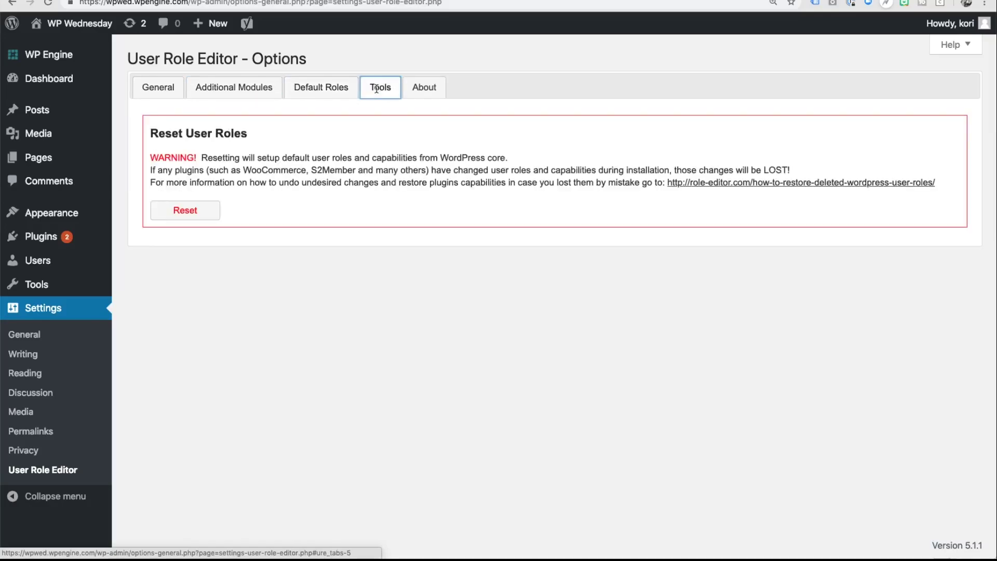
{"action": "left_click", "coordinate": [424, 93]}
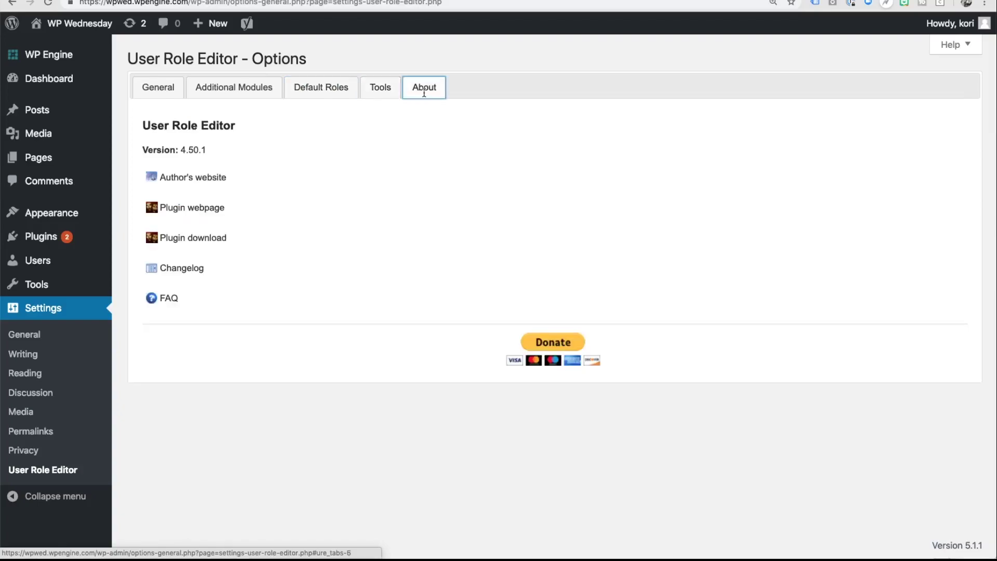
{"action": "left_click", "coordinate": [151, 93]}
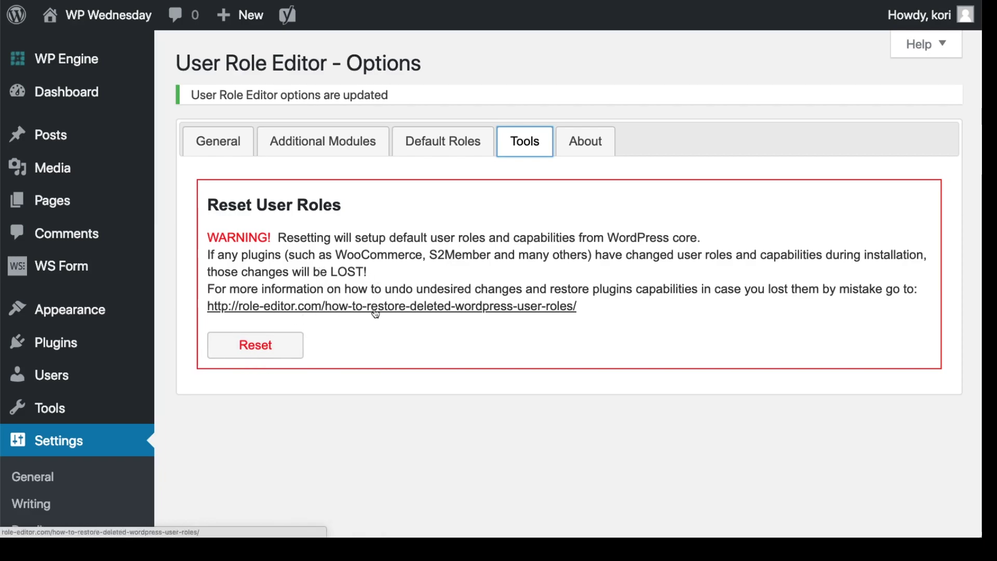
- Reset user roles from the Tools tab and confirm with Yes
{"action": "left_click", "coordinate": [264, 352]}
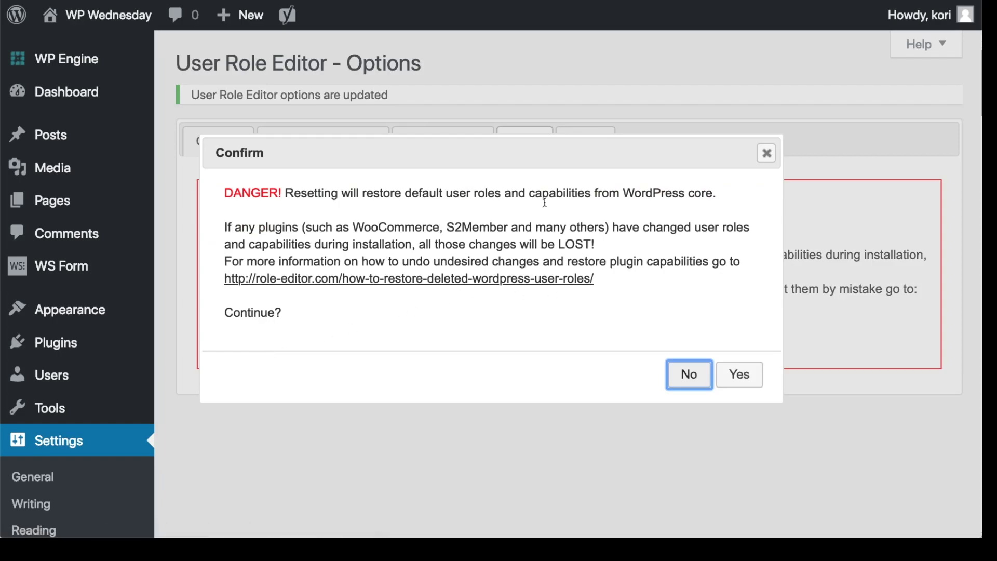
{"action": "left_click", "coordinate": [730, 374]}
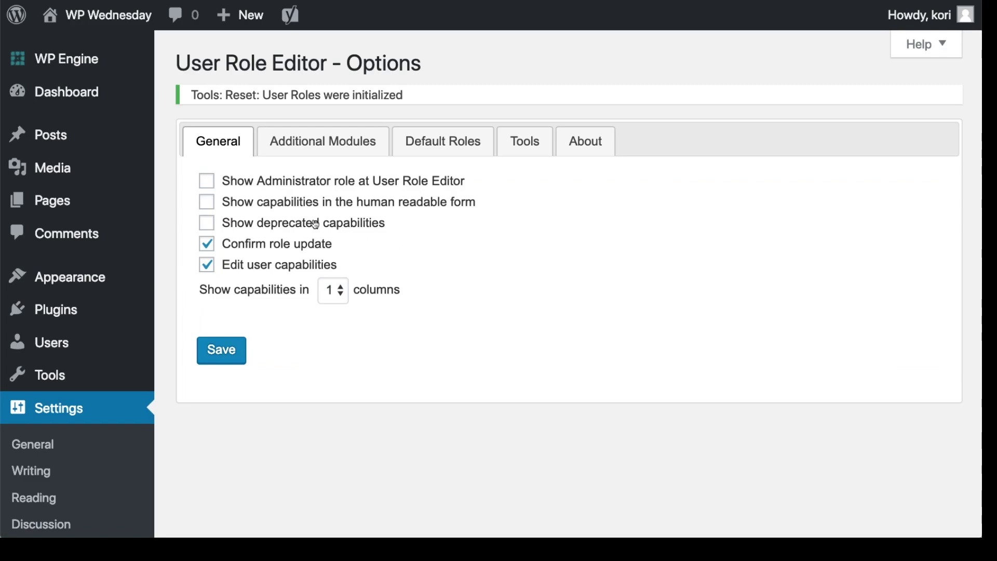
- Show capabilities in 3 columns and in human-readable form, and save the General options
{"action": "left_click", "coordinate": [344, 290]}
{"action": "left_click", "coordinate": [339, 326]}
{"action": "left_click", "coordinate": [208, 205]}
{"action": "left_click", "coordinate": [223, 352]}
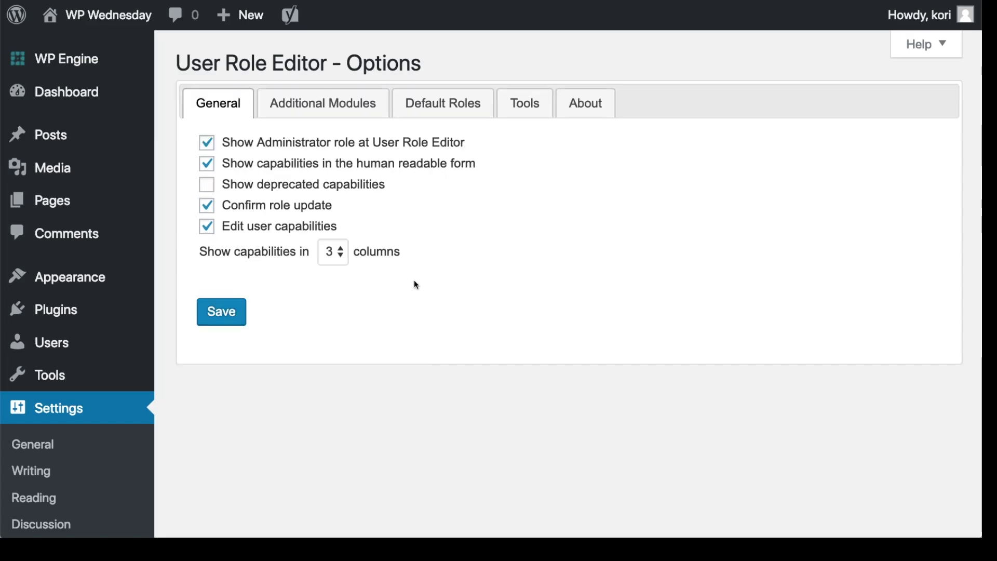
{"action": "mouse_move", "coordinate": [122, 351]}
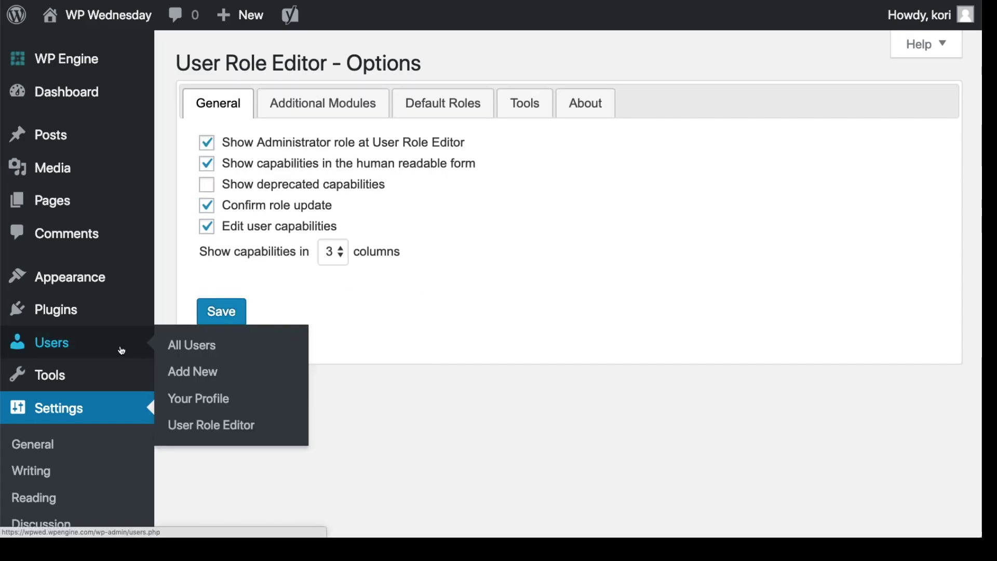
- Load the Author role in Users › User Role Editor and scroll through its capability checkboxes
{"action": "left_click", "coordinate": [232, 430]}
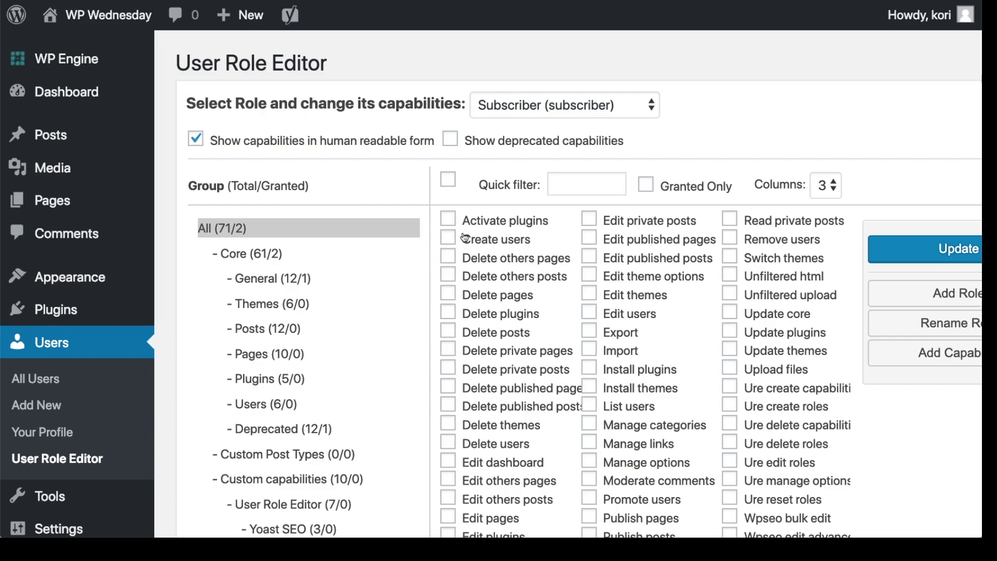
{"action": "left_click", "coordinate": [497, 110]}
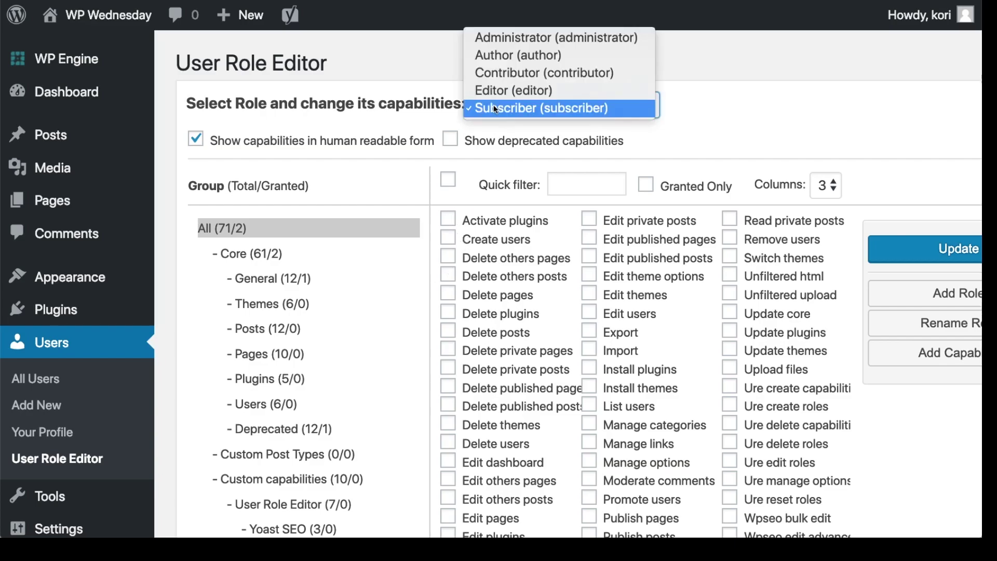
{"action": "left_click", "coordinate": [509, 62]}
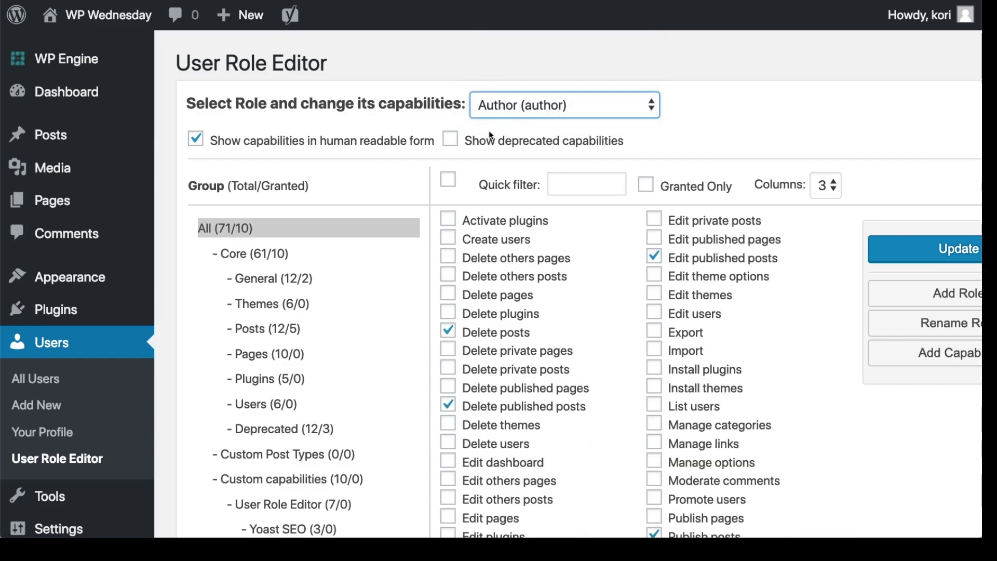
{"action": "scroll", "coordinate": [480, 237], "scroll_direction": "down", "scroll_amount": 3}
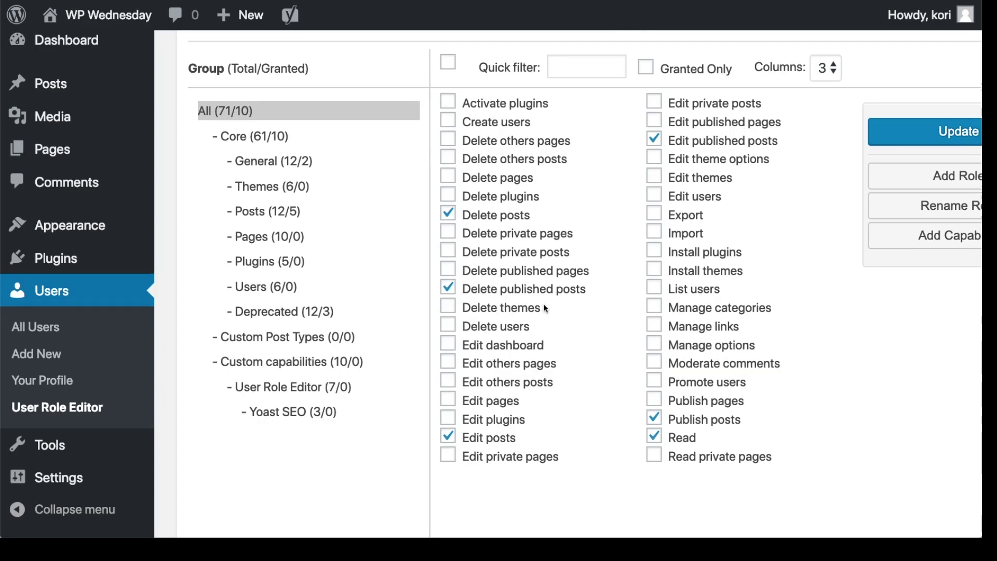
{"action": "scroll", "coordinate": [510, 289], "scroll_direction": "up", "scroll_amount": 2}
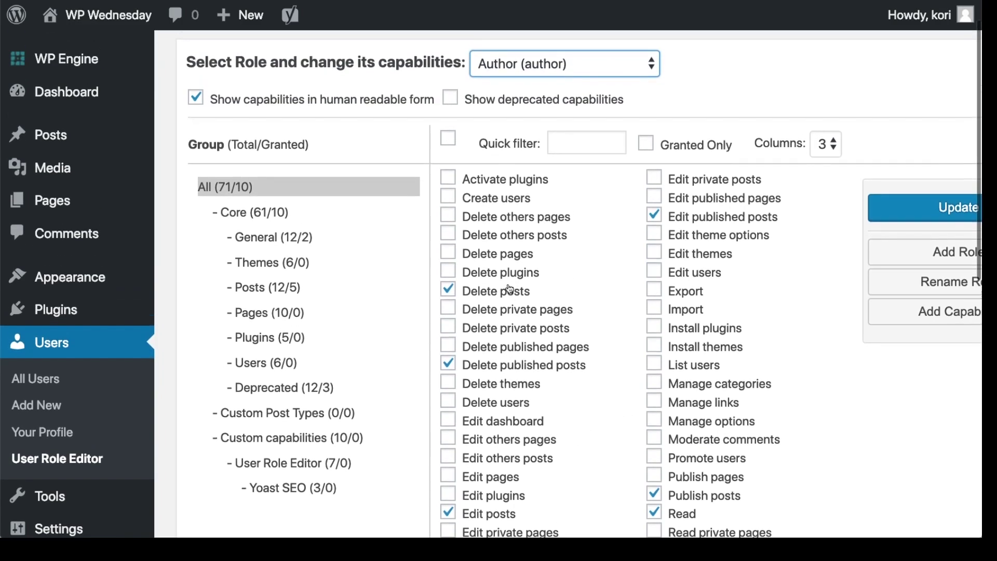
{"action": "scroll", "coordinate": [509, 289], "scroll_direction": "up", "scroll_amount": 1}
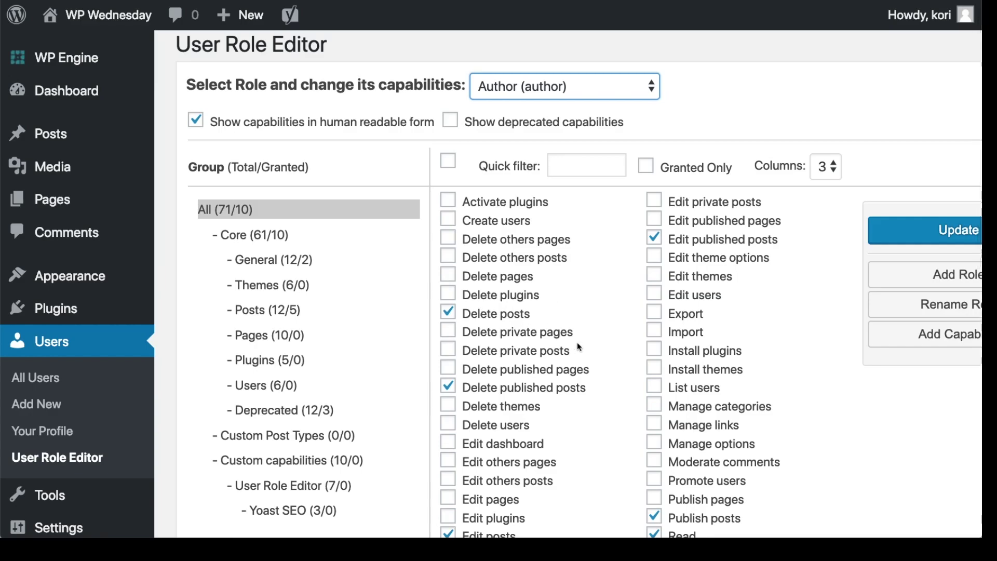
{"action": "scroll", "coordinate": [577, 342], "scroll_direction": "down", "scroll_amount": 3}
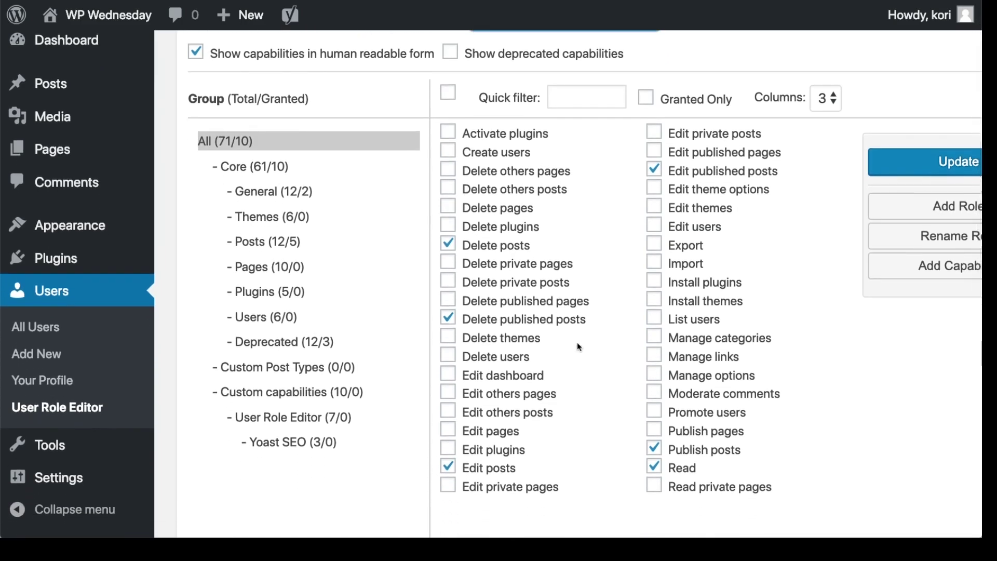
{"action": "scroll", "coordinate": [577, 342], "scroll_direction": "up", "scroll_amount": 1}
{"action": "scroll", "coordinate": [577, 342], "scroll_direction": "down", "scroll_amount": 2}
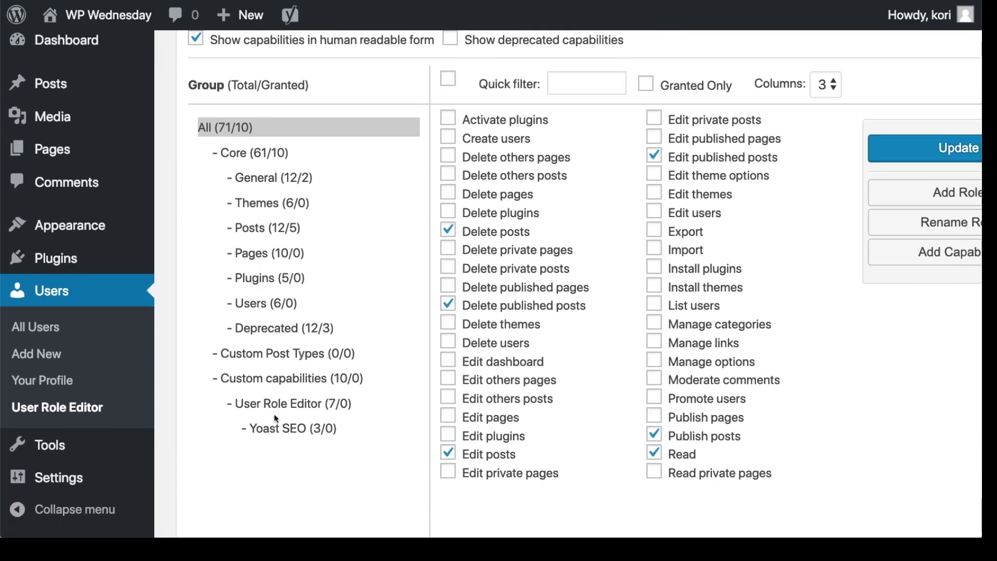
- Filter Author's capabilities by the Yoast SEO, Plugins, Posts, Themes and General groups
{"action": "left_click", "coordinate": [280, 429]}
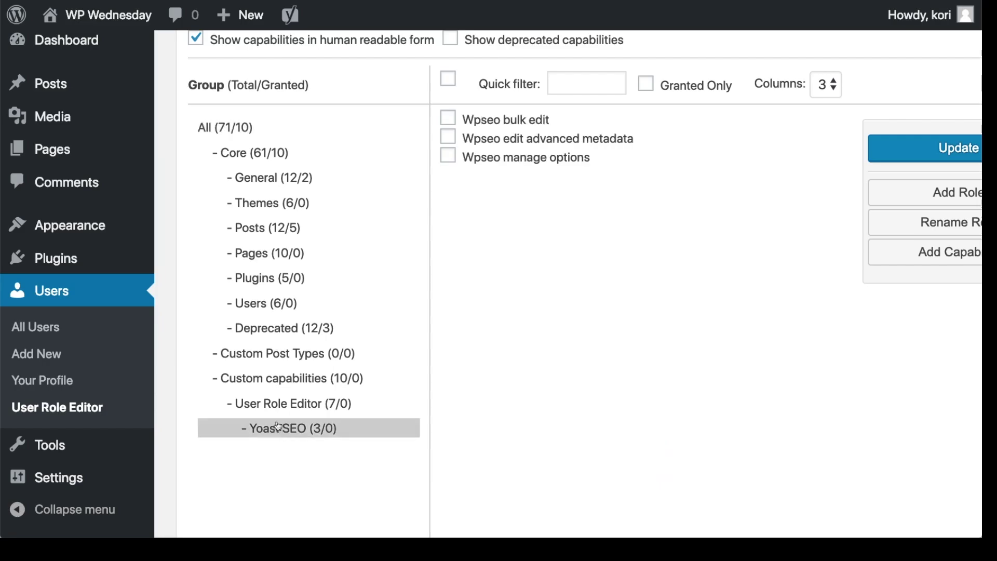
{"action": "left_click", "coordinate": [248, 281]}
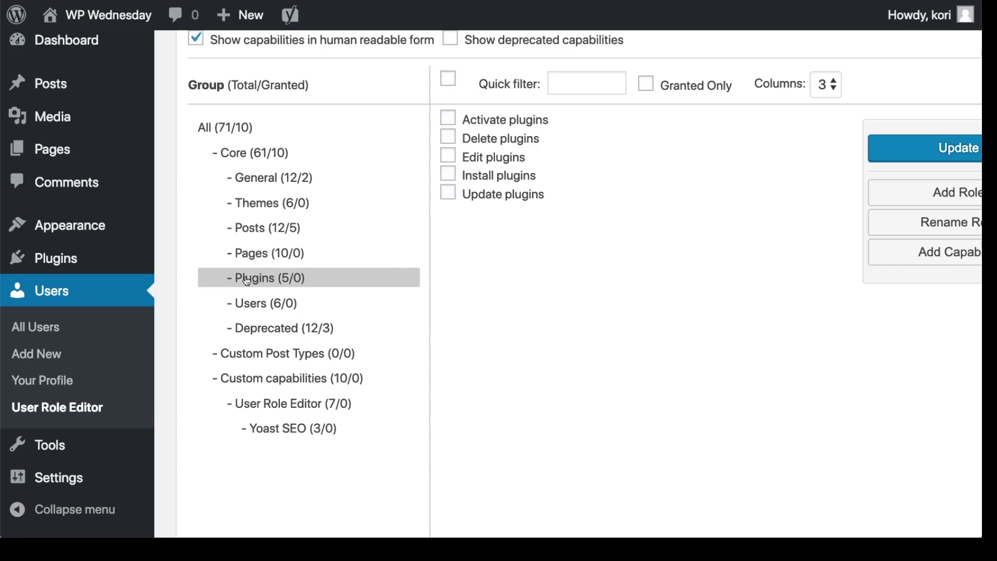
{"action": "left_click", "coordinate": [248, 229]}
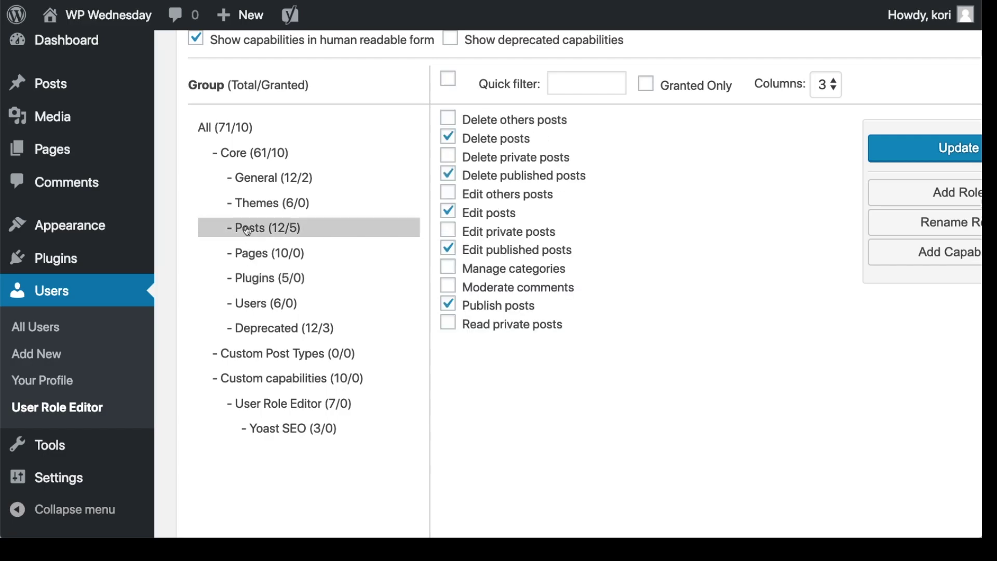
{"action": "left_click", "coordinate": [259, 207]}
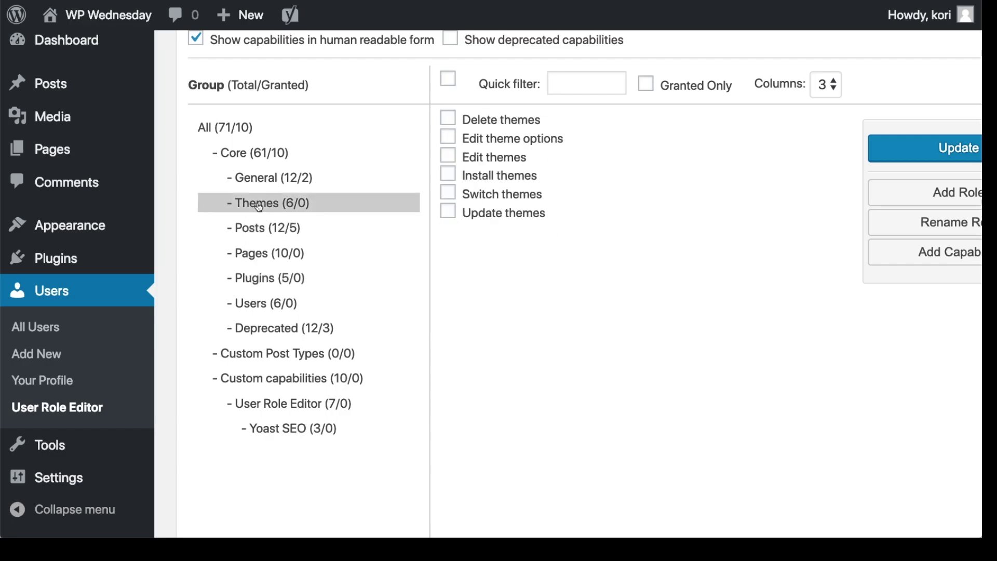
{"action": "left_click", "coordinate": [258, 182]}
{"action": "scroll", "coordinate": [301, 198], "scroll_direction": "up", "scroll_amount": 3}
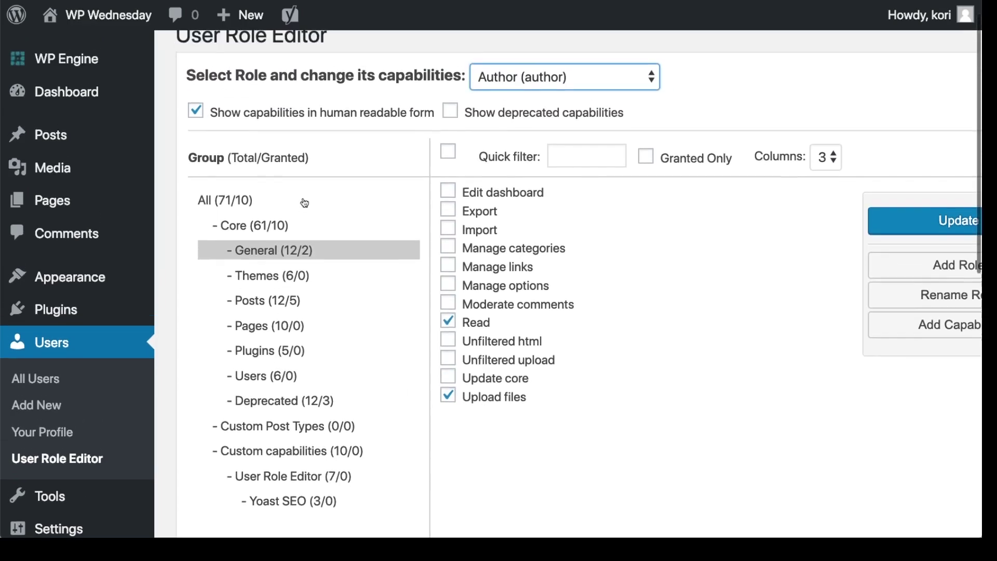
- Keep Author in the role list and turn off human-readable capability names
{"action": "left_click", "coordinate": [507, 103]}
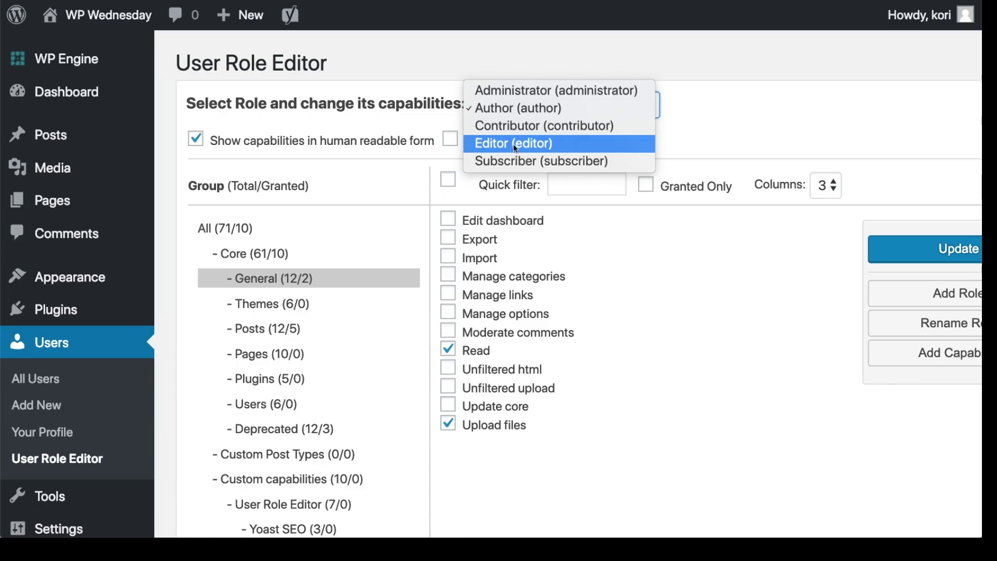
{"action": "left_click", "coordinate": [693, 111]}
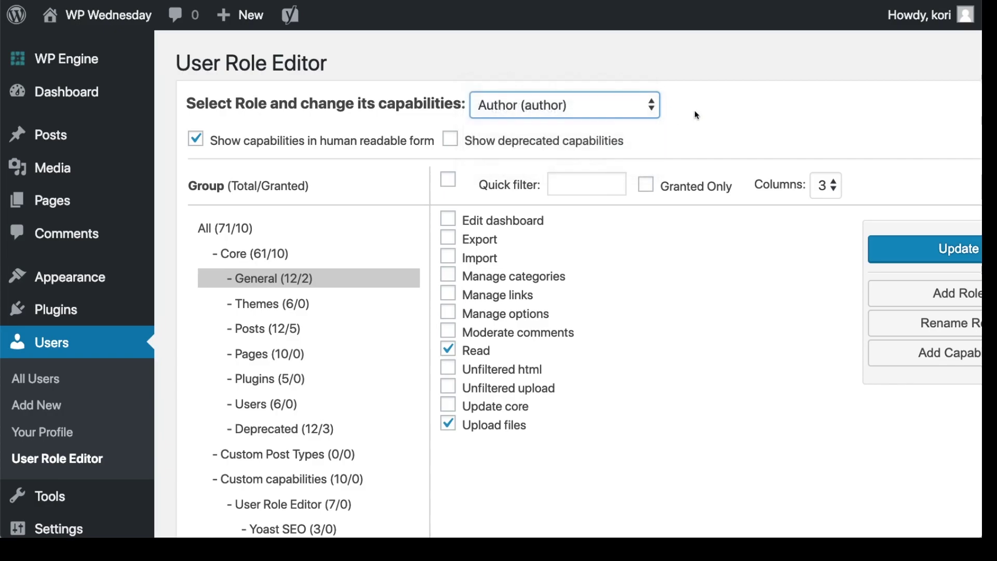
{"action": "left_click", "coordinate": [199, 144]}
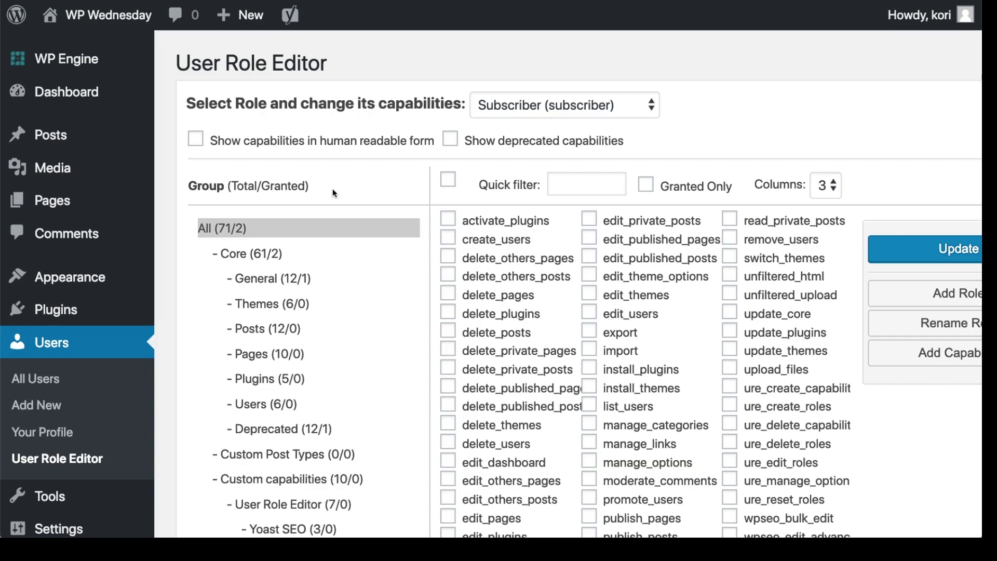
- Turn human-readable capability names back on and scroll the Subscriber grid to check Read
{"action": "left_click", "coordinate": [196, 140]}
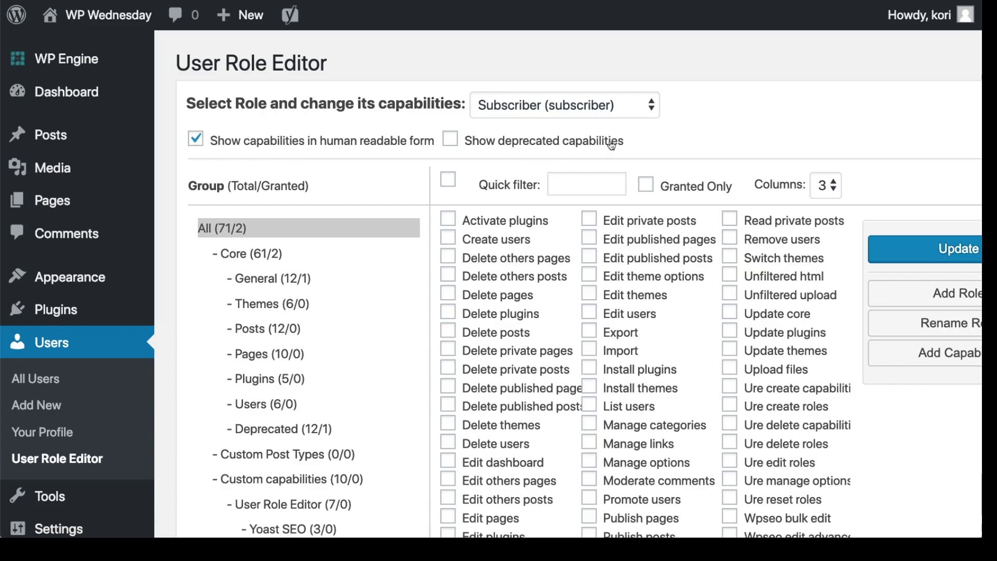
{"action": "scroll", "coordinate": [648, 395], "scroll_direction": "down", "scroll_amount": 3}
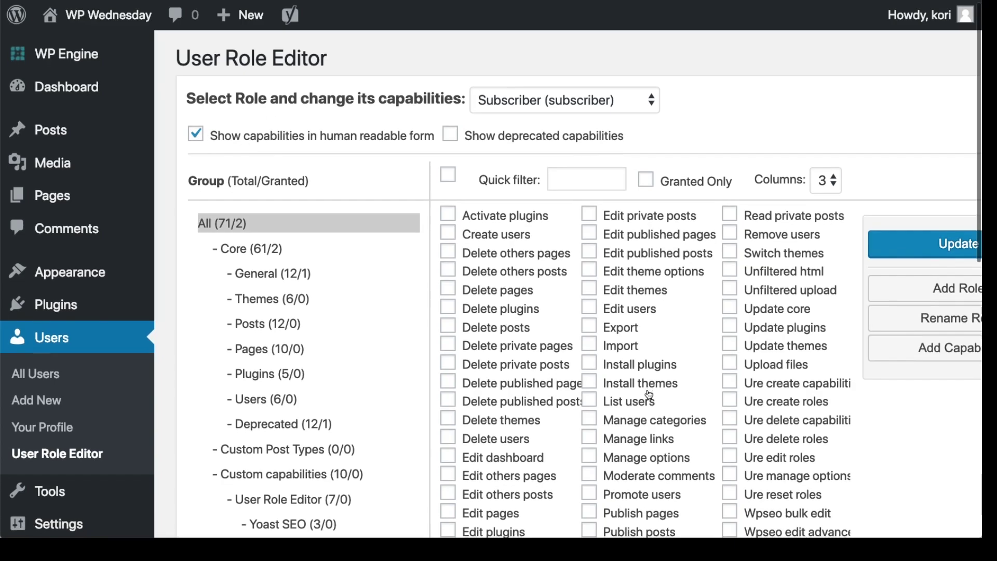
{"action": "scroll", "coordinate": [647, 388], "scroll_direction": "up", "scroll_amount": 3}
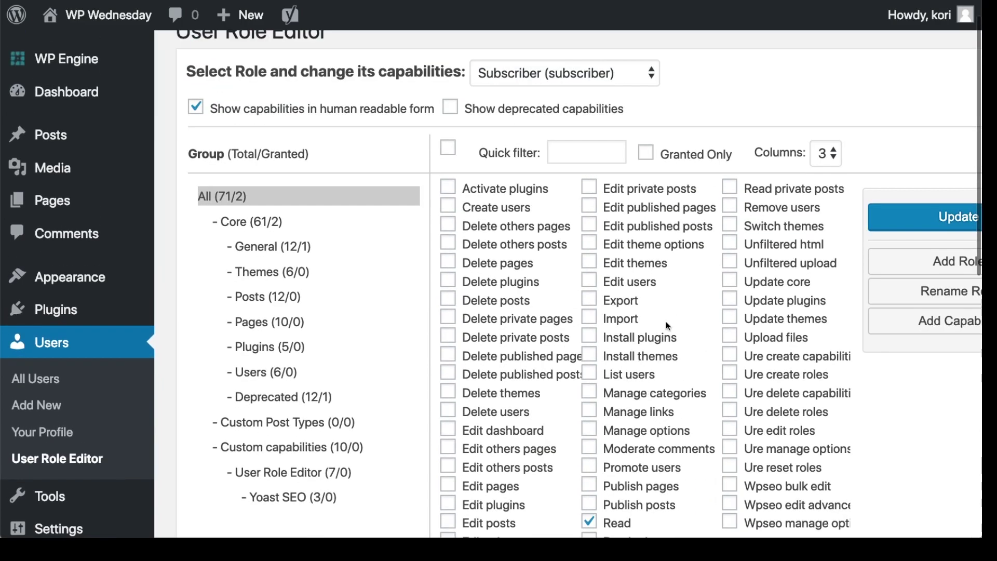